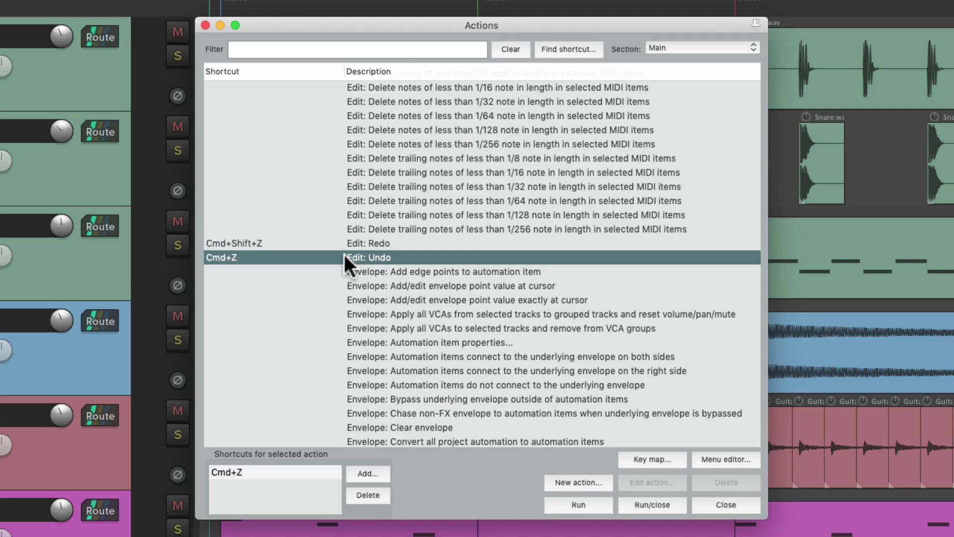
- Start a key lookup from the Actions list to find which action a shortcut triggers
{"action": "left_click", "coordinate": [559, 50]}
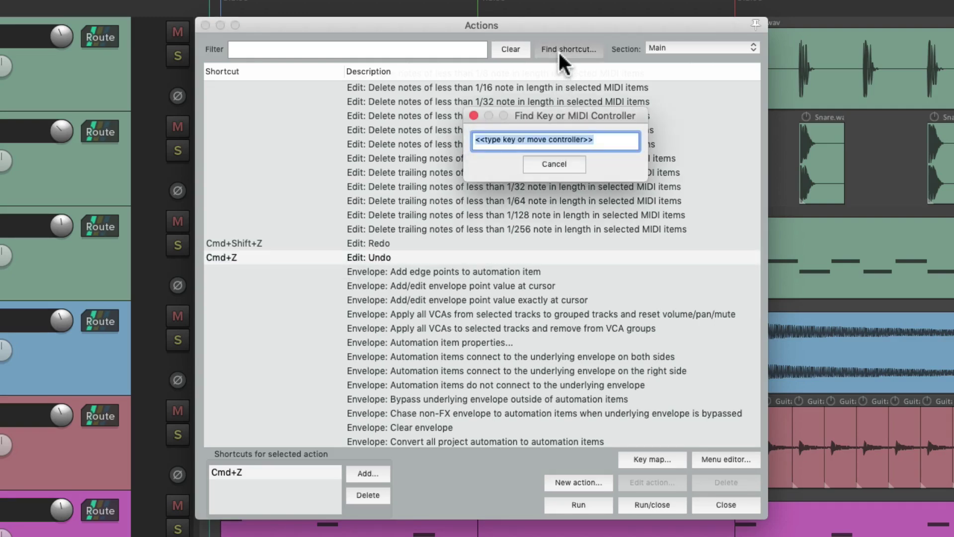
- Look up Cmd+C, matching Copy items/tracks/envelope points, then close the Actions window
{"action": "key", "text": "super+c"}
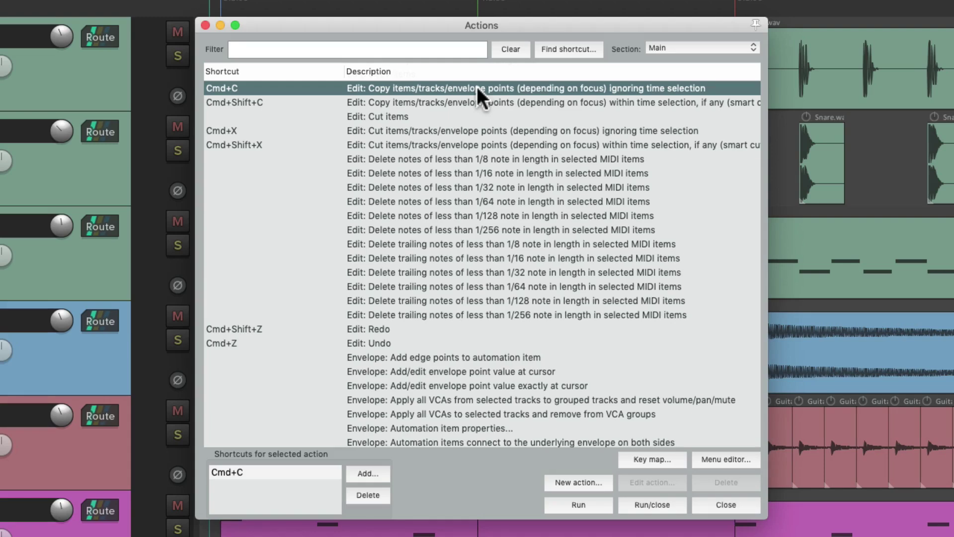
{"action": "key", "text": "Escape"}
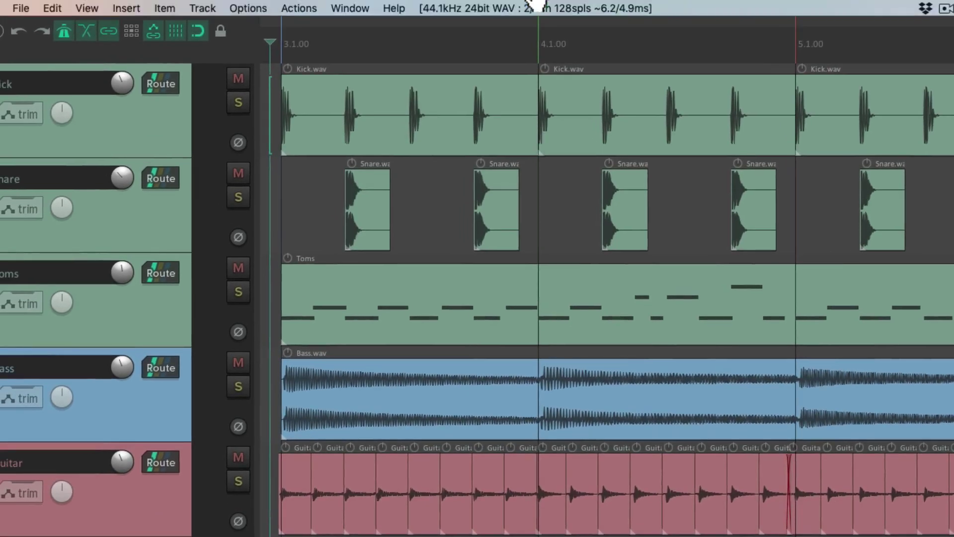
{"action": "left_click", "coordinate": [393, 9]}
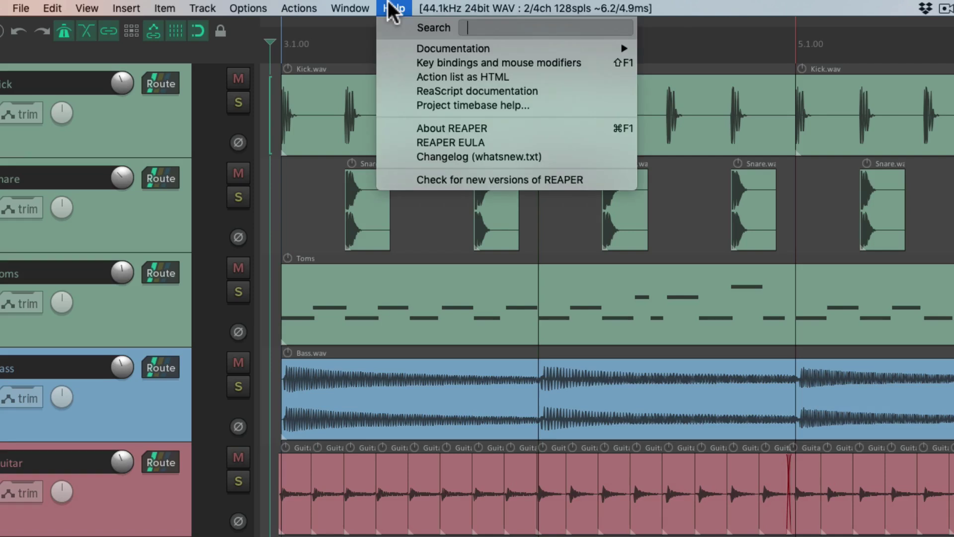
{"action": "left_click", "coordinate": [392, 63]}
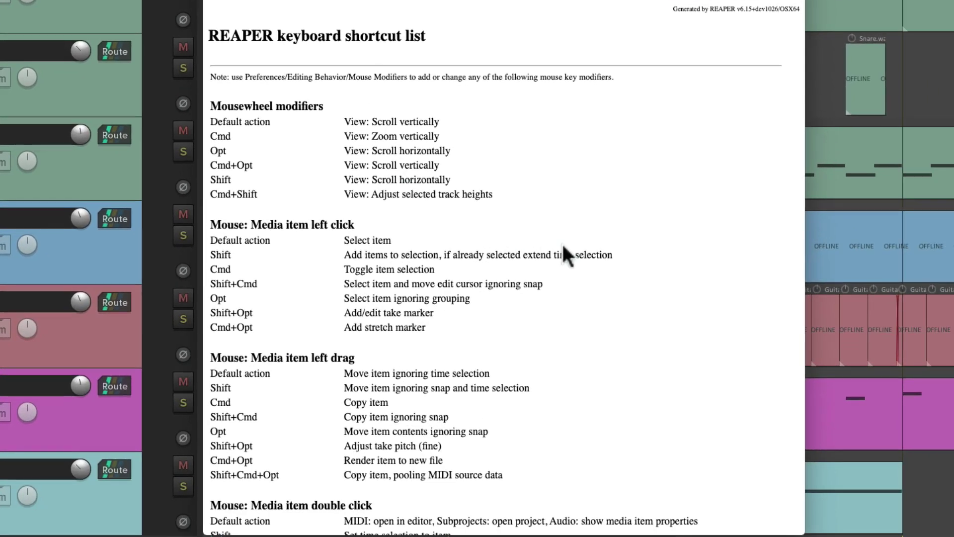
{"action": "scroll", "coordinate": [563, 246], "scroll_direction": "down", "scroll_amount": 2}
{"action": "scroll", "coordinate": [454, 302], "scroll_direction": "down", "scroll_amount": 15}
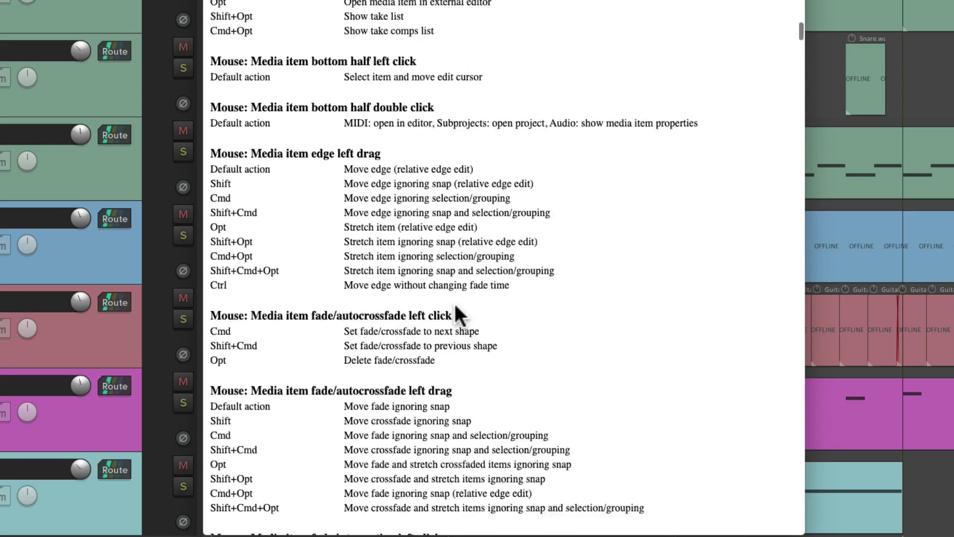
{"action": "scroll", "coordinate": [454, 302], "scroll_direction": "down", "scroll_amount": 20}
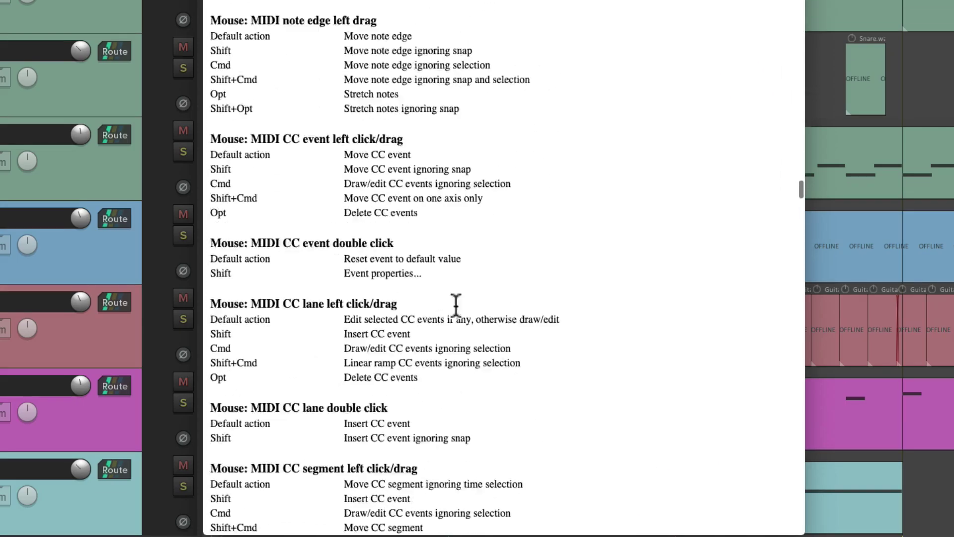
{"action": "scroll", "coordinate": [456, 305], "scroll_direction": "down", "scroll_amount": 10}
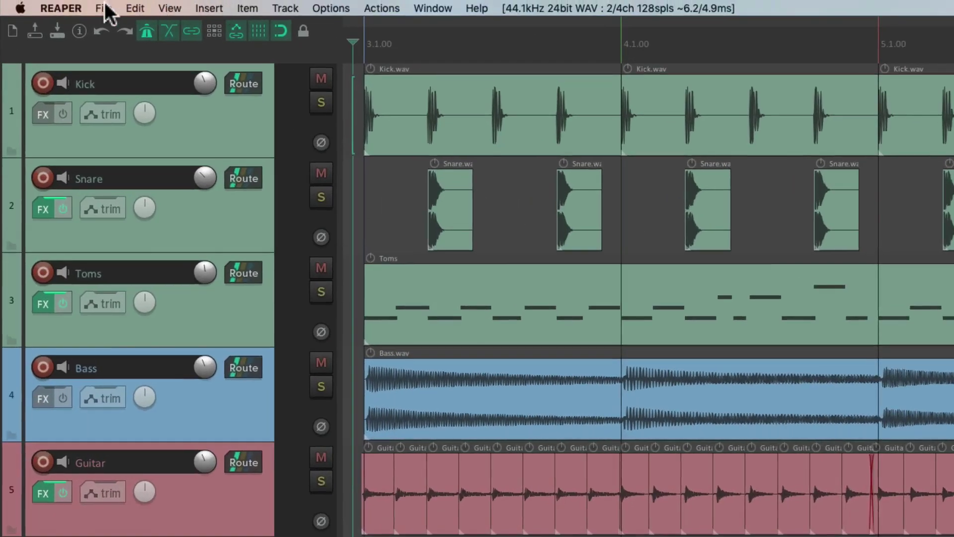
- Browse the File and Edit menus, ending on the File menu with New project's shortcuts
{"action": "left_click", "coordinate": [103, 9]}
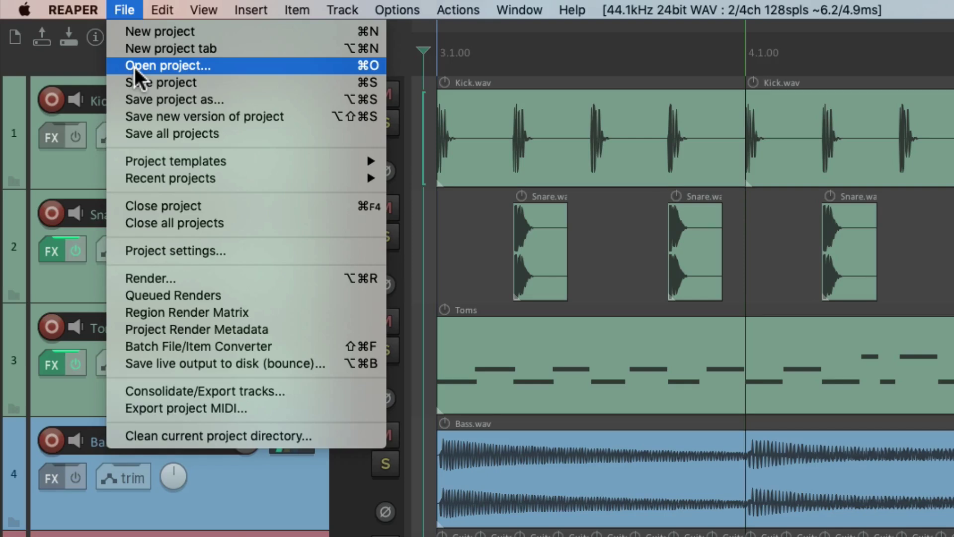
{"action": "mouse_move", "coordinate": [155, 12]}
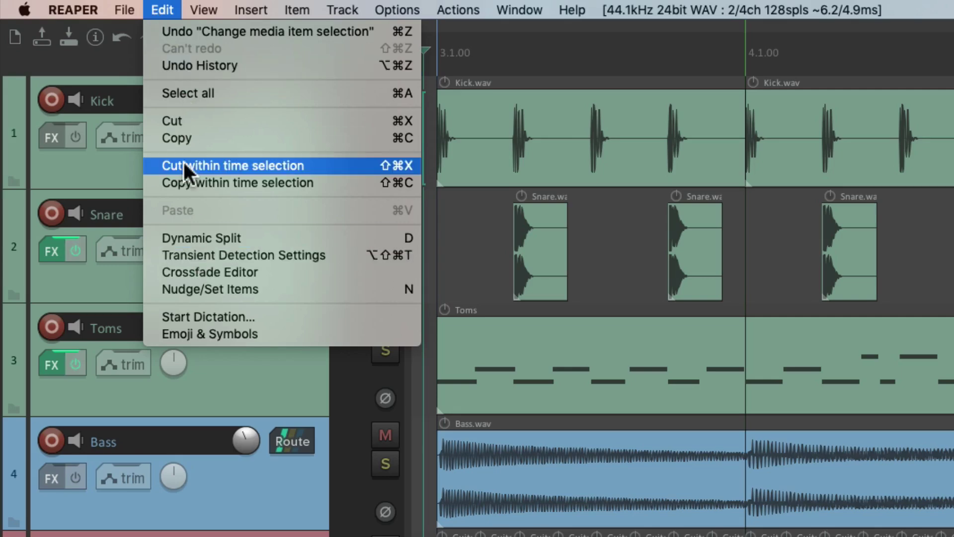
{"action": "left_click", "coordinate": [167, 10]}
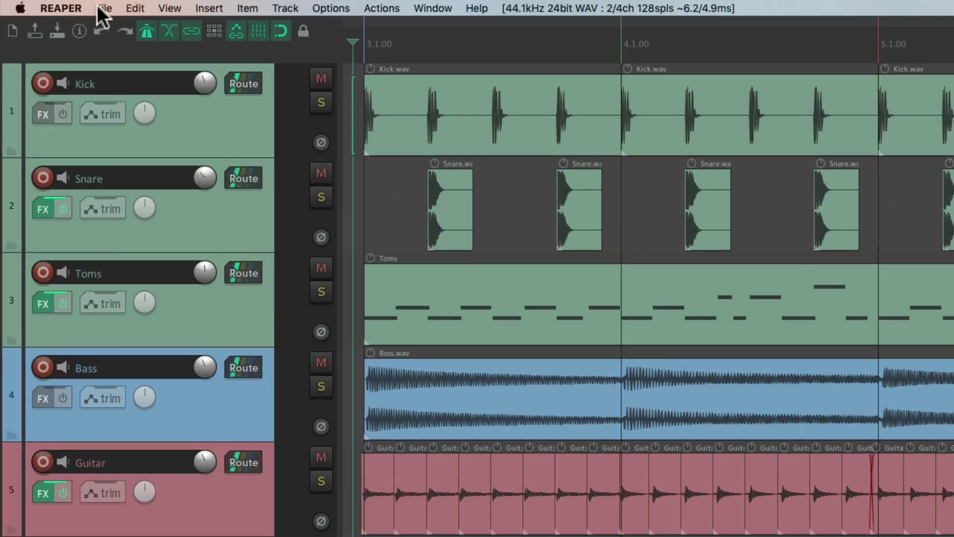
{"action": "left_click", "coordinate": [101, 6]}
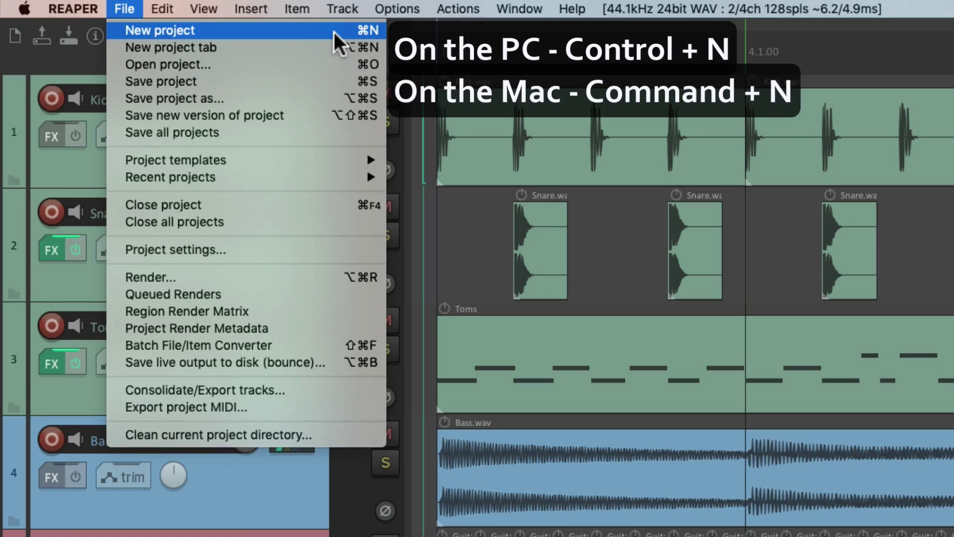
- Create a new project with Cmd+N, then an empty [Unsaved] project tab with Option+Cmd+N
{"action": "key", "text": "Escape"}
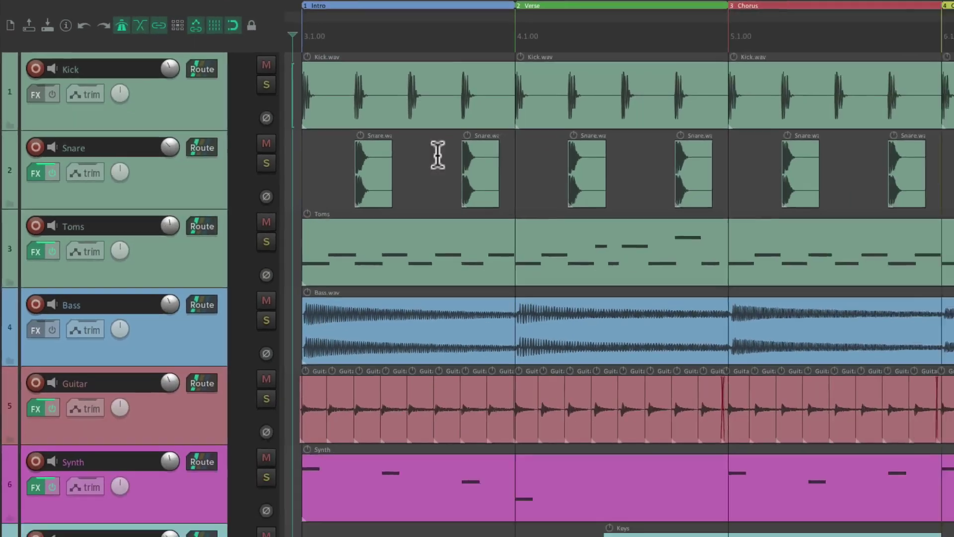
{"action": "key", "text": "ctrl+n"}
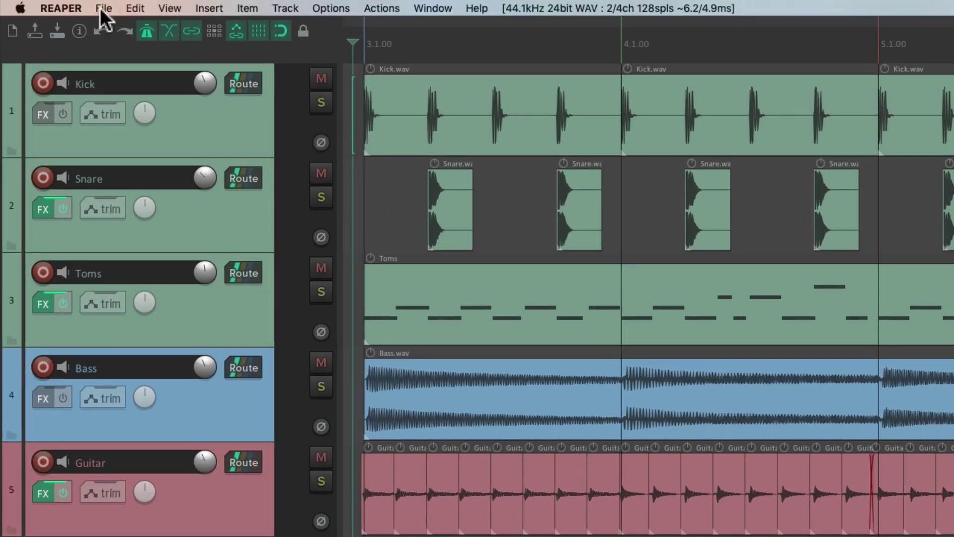
{"action": "left_click", "coordinate": [103, 6]}
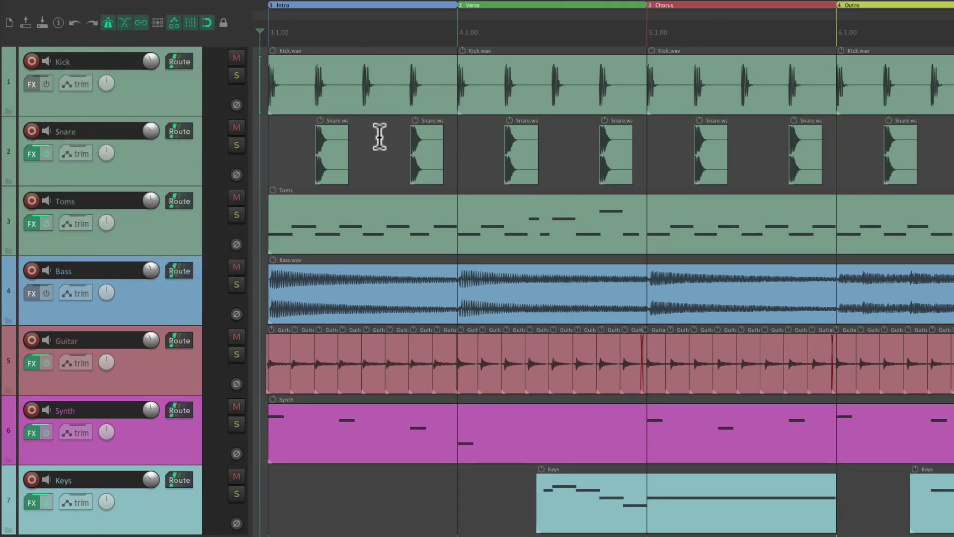
{"action": "key", "text": "ctrl+alt+n"}
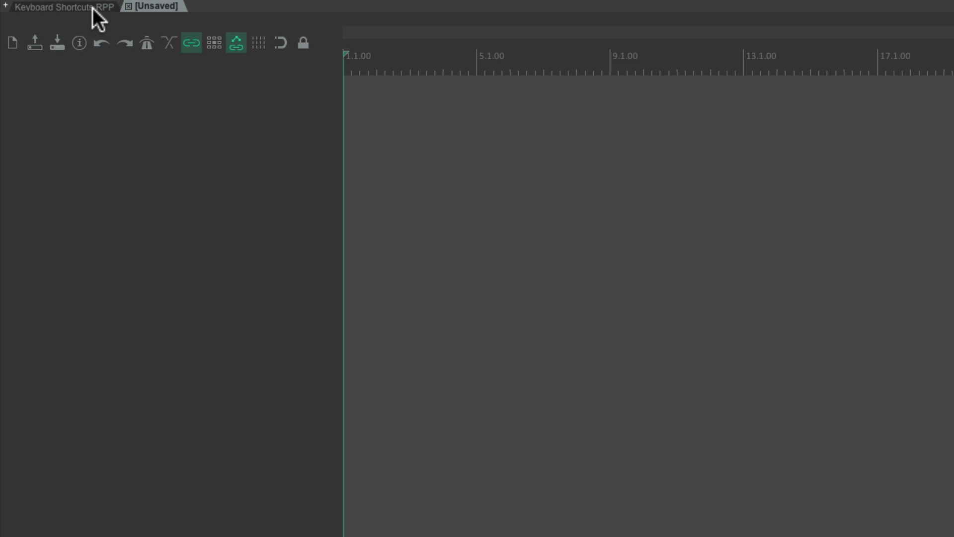
- Toggle between project tabs, add several empty project tabs, and move the newest one slot left
{"action": "left_click", "coordinate": [92, 8]}
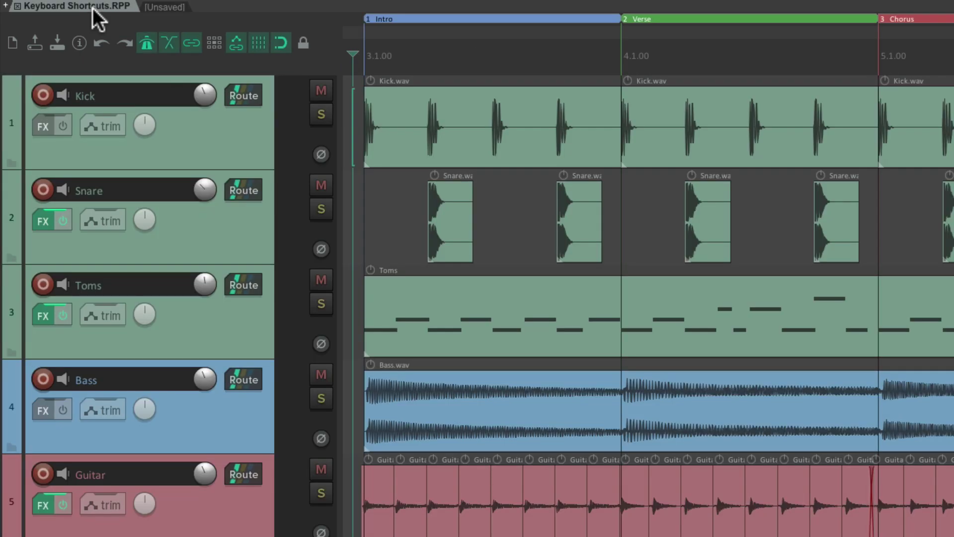
{"action": "left_click", "coordinate": [155, 8]}
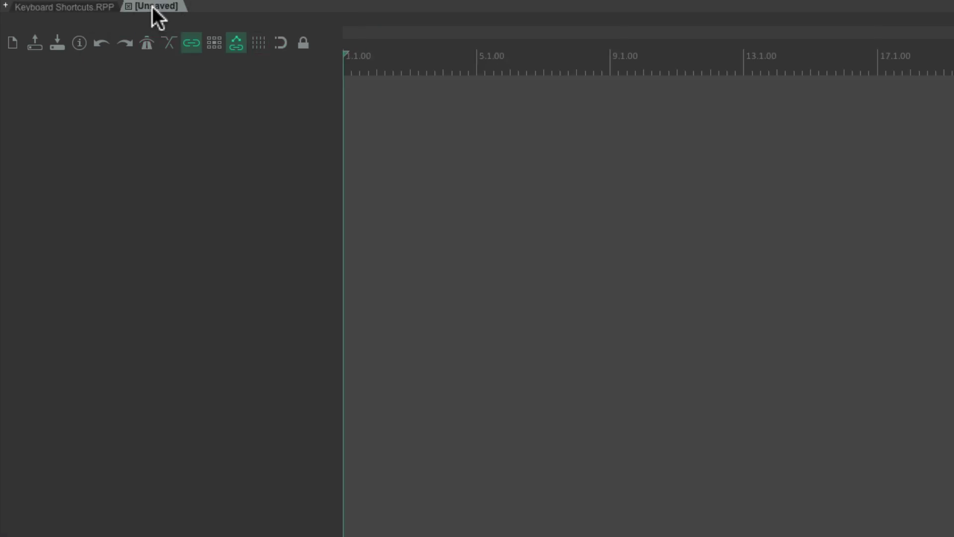
{"action": "left_click", "coordinate": [93, 6]}
{"action": "left_click", "coordinate": [155, 7]}
{"action": "key", "text": "ctrl+t"}
{"action": "key", "text": "ctrl+t"}
{"action": "key", "text": "ctrl+t"}
{"action": "key", "text": "ctrl+t"}
{"action": "key", "text": "ctrl+t"}
{"action": "key", "text": "ctrl+t"}
{"action": "key", "text": "ctrl+t"}
{"action": "key", "text": "ctrl+t"}
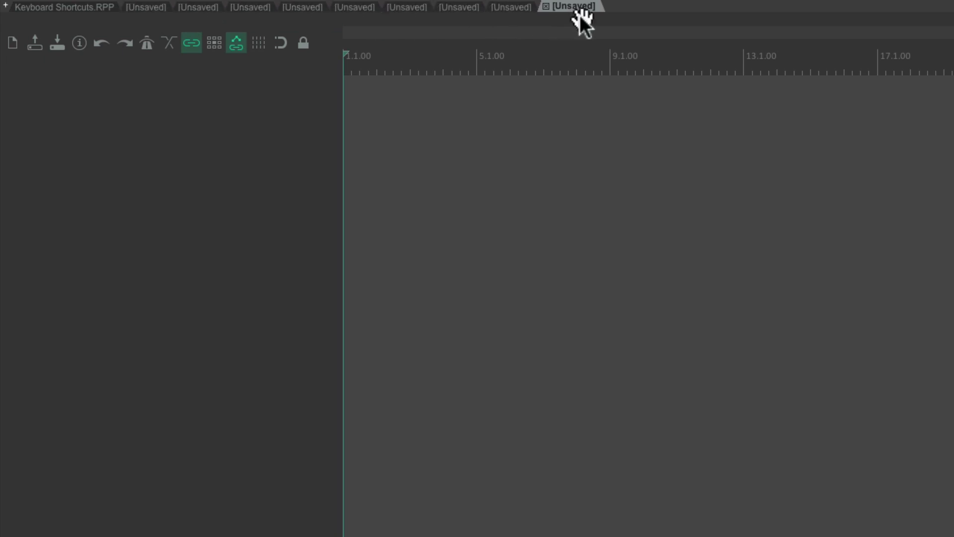
{"action": "mouse_move", "coordinate": [580, 15]}
{"action": "left_mouse_down"}
{"action": "mouse_move", "coordinate": [467, 7]}
{"action": "mouse_move", "coordinate": [567, 7]}
{"action": "left_mouse_up"}
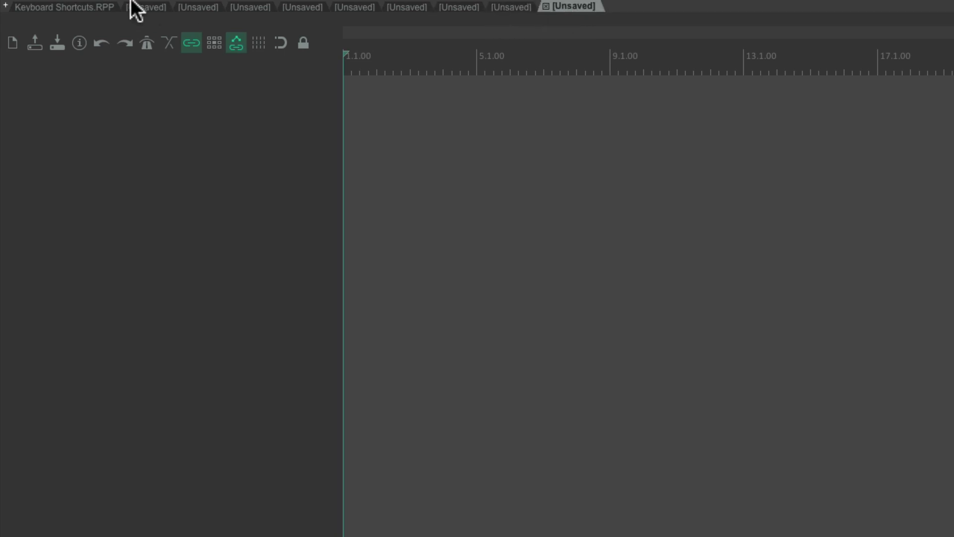
{"action": "left_click", "coordinate": [112, 9]}
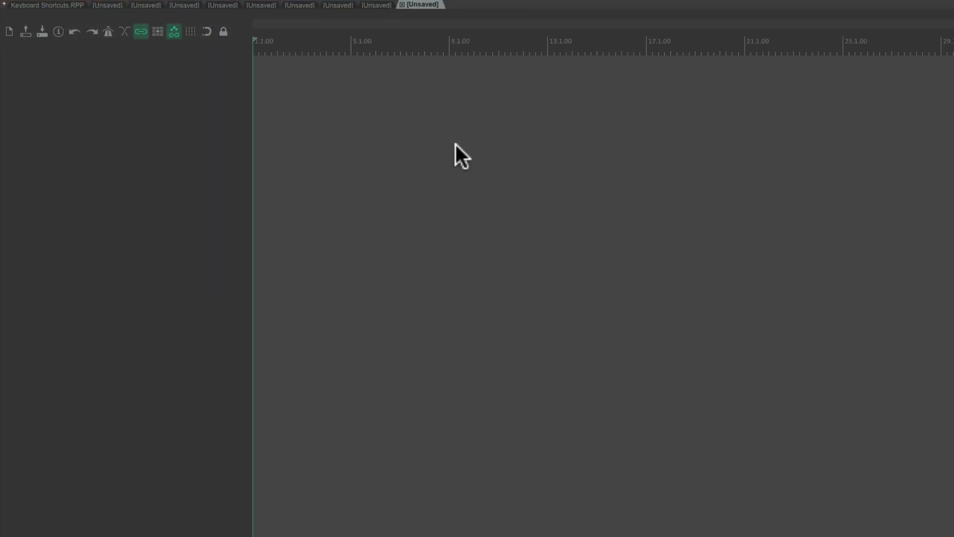
- Open Keyboard Shortcuts.RPP through the Cmd+O Open project dialog
{"action": "key", "text": "super+o"}
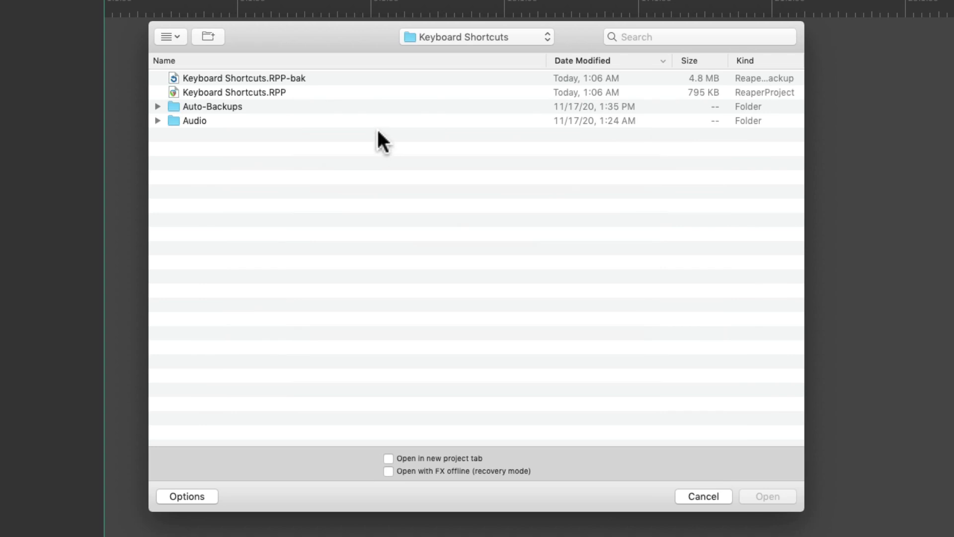
{"action": "left_click", "coordinate": [322, 92]}
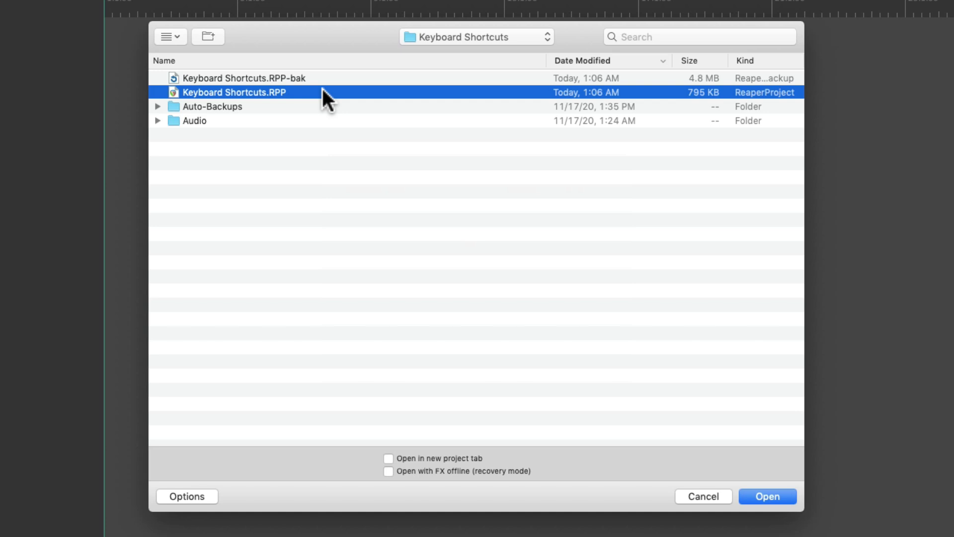
{"action": "double_click", "coordinate": [324, 93]}
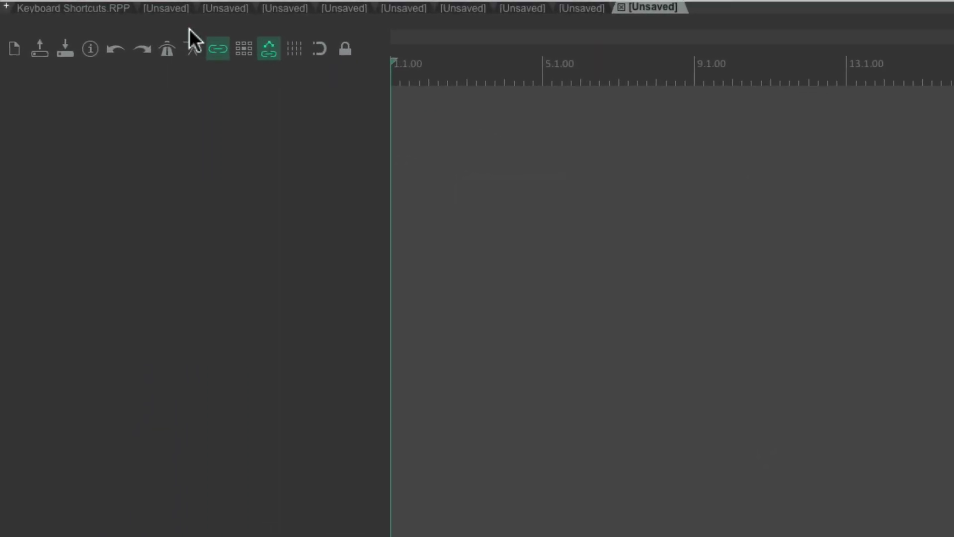
{"action": "left_click", "coordinate": [119, 10]}
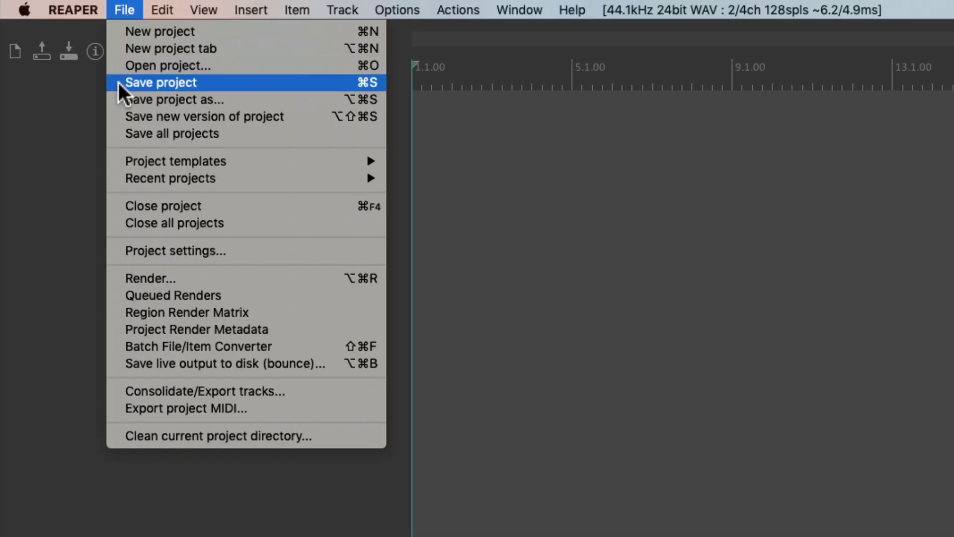
{"action": "left_click", "coordinate": [323, 99]}
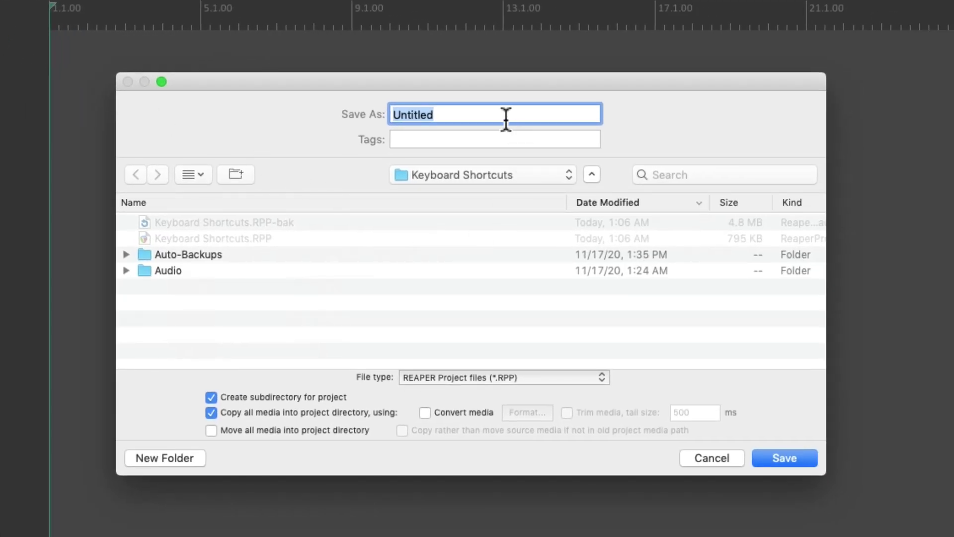
{"action": "key", "text": "Escape"}
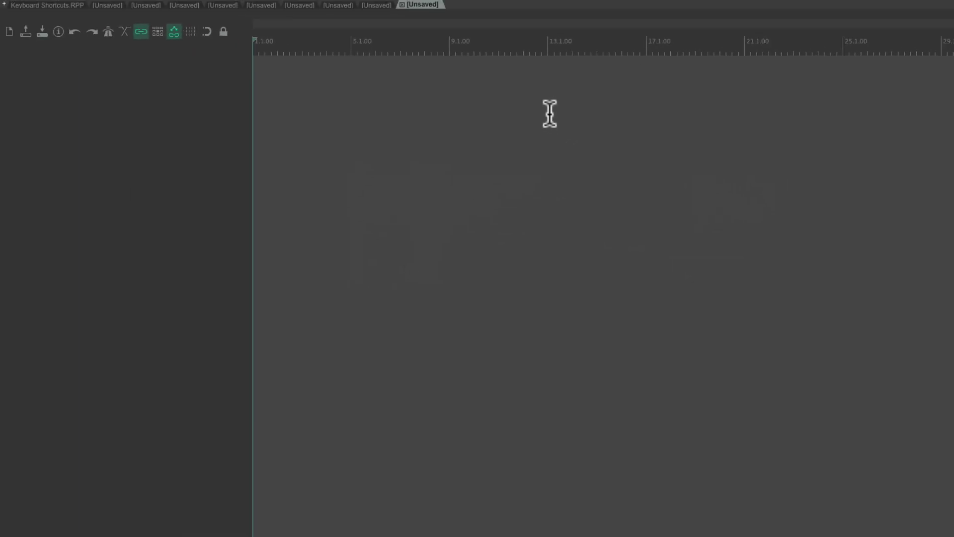
{"action": "left_click", "coordinate": [124, 10]}
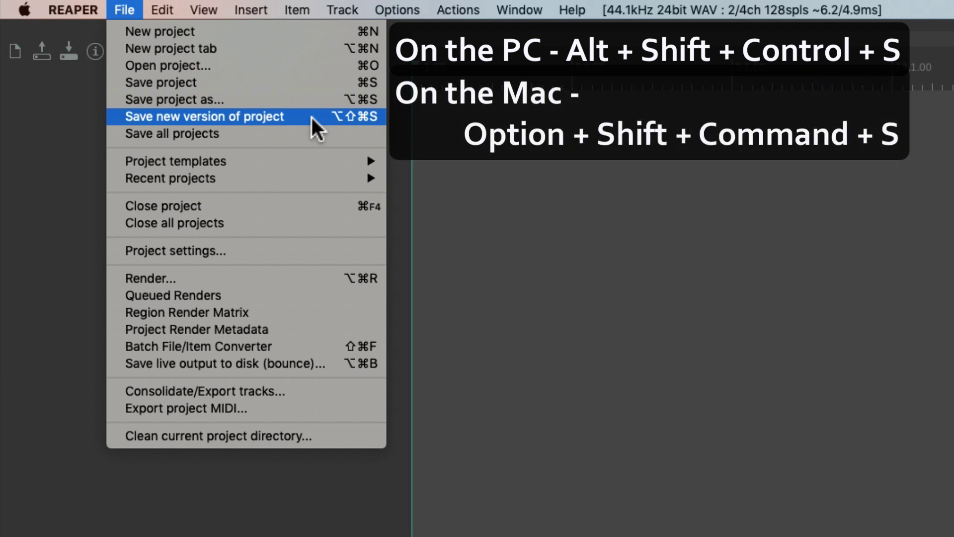
- Save the Keyboard Shortcuts project as a new numbered version
{"action": "left_click", "coordinate": [374, 136]}
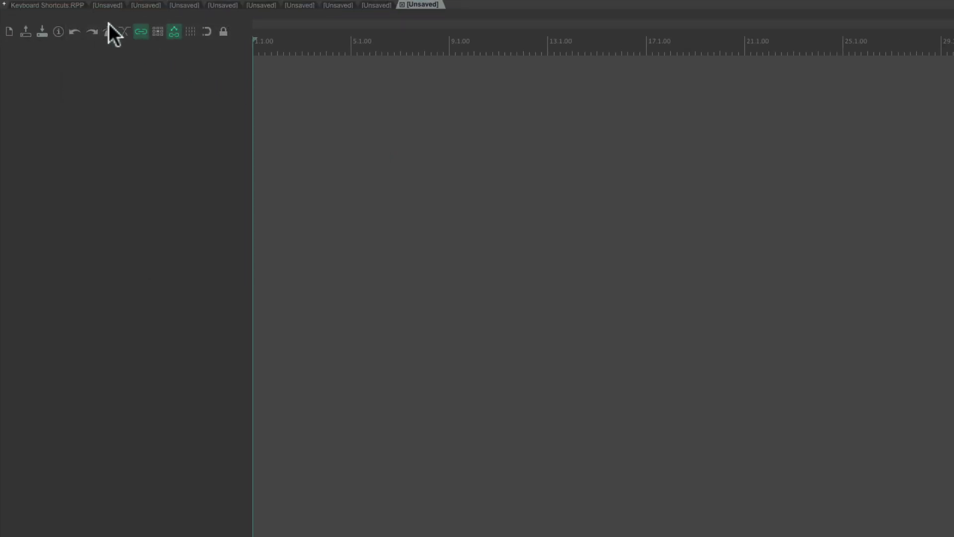
{"action": "left_click", "coordinate": [63, 5]}
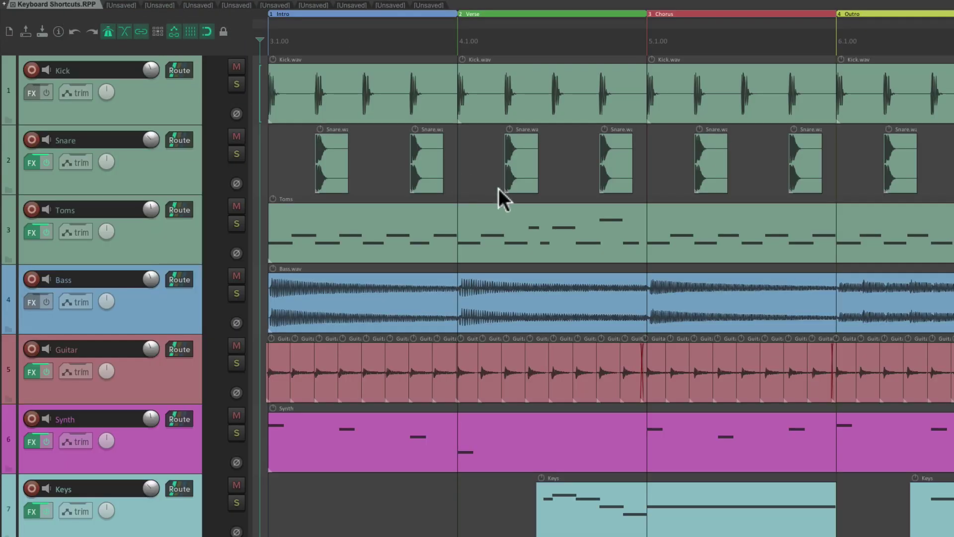
{"action": "key", "text": "ctrl+alt+shift+s"}
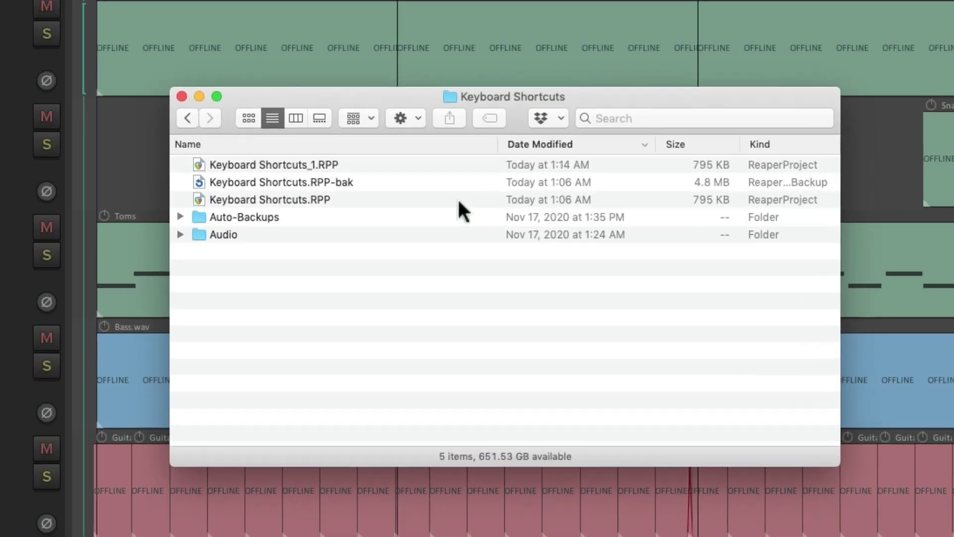
- Open Keyboard Shortcuts_1.RPP, then Keyboard Shortcuts_2.RPP from the project folder
{"action": "left_click", "coordinate": [387, 200]}
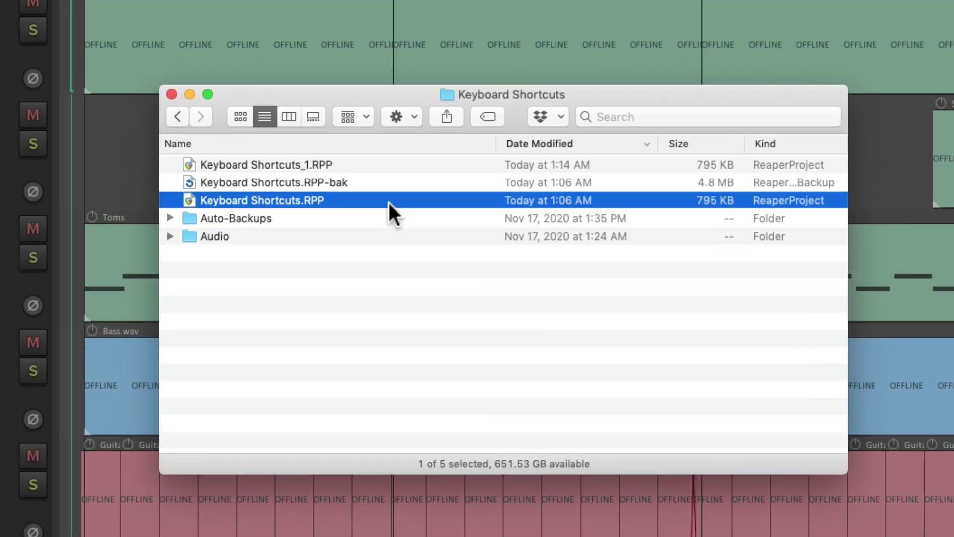
{"action": "left_click", "coordinate": [397, 164]}
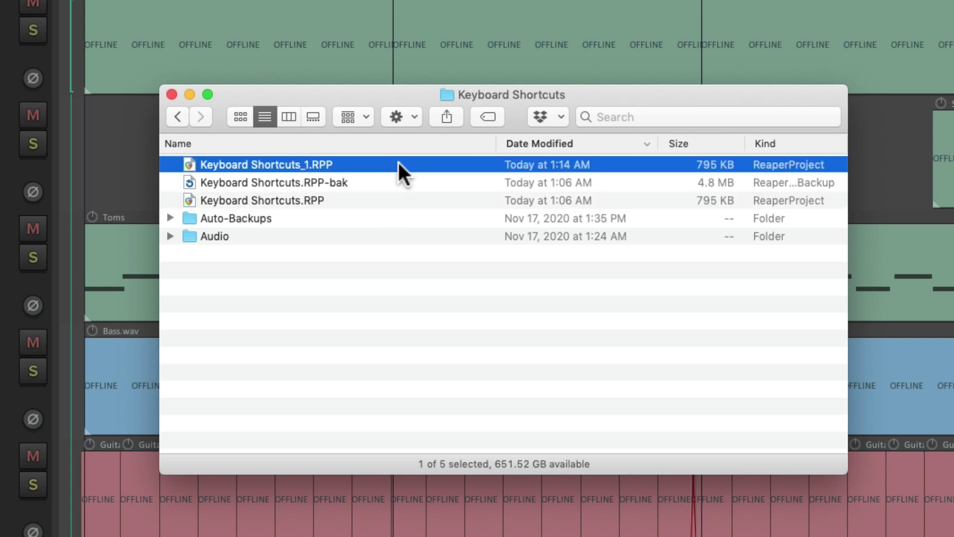
{"action": "double_click", "coordinate": [309, 169]}
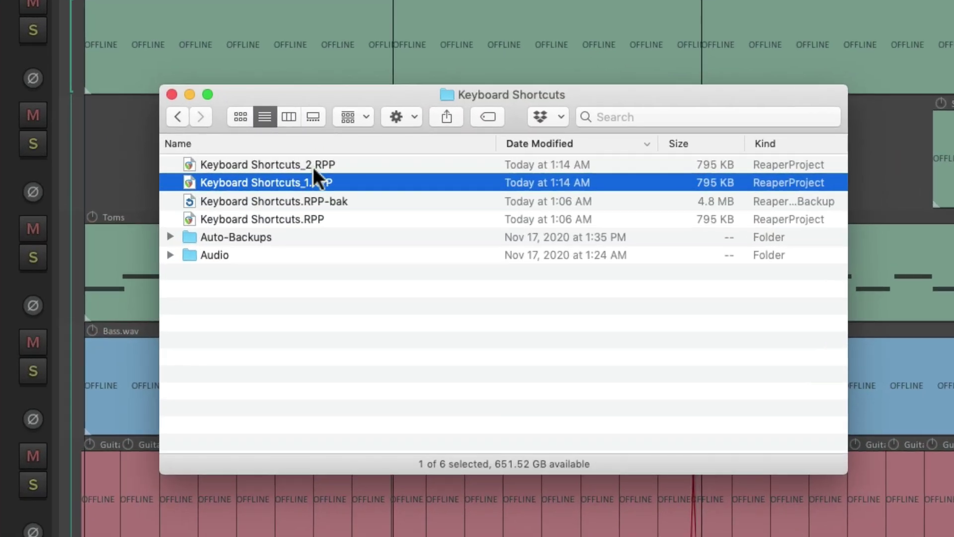
{"action": "left_click", "coordinate": [313, 167]}
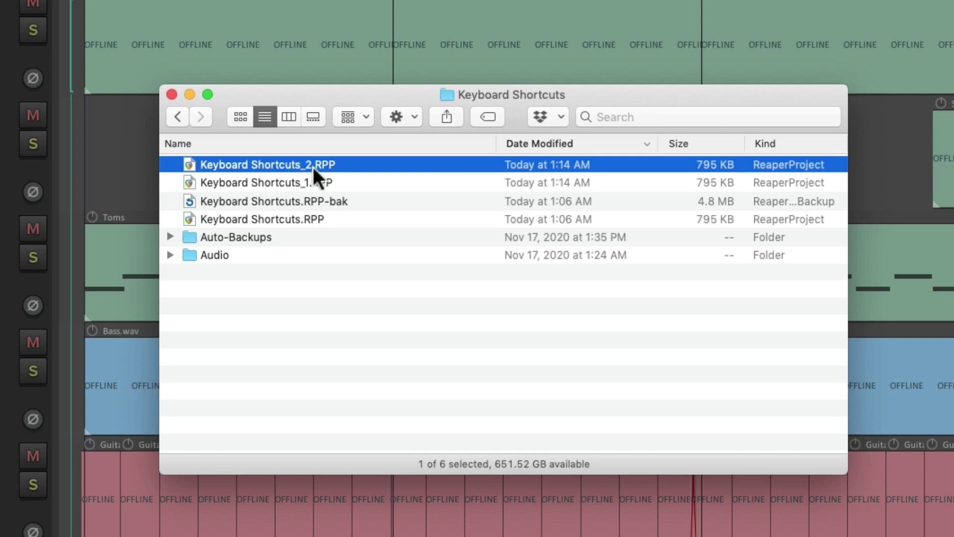
{"action": "double_click", "coordinate": [313, 167]}
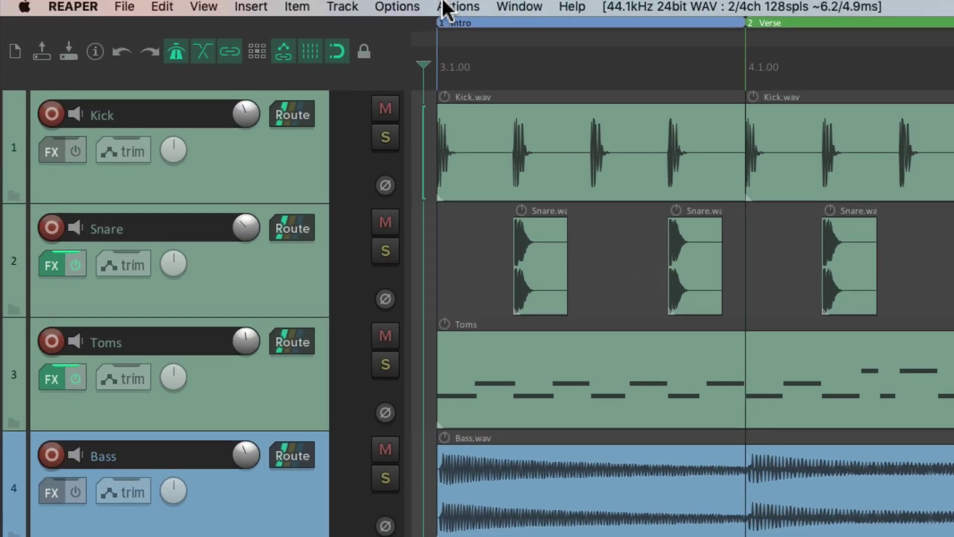
- Find Close project in the File menu, then close two empty [Unsaved] tabs with Cmd+F4
{"action": "left_click", "coordinate": [130, 9]}
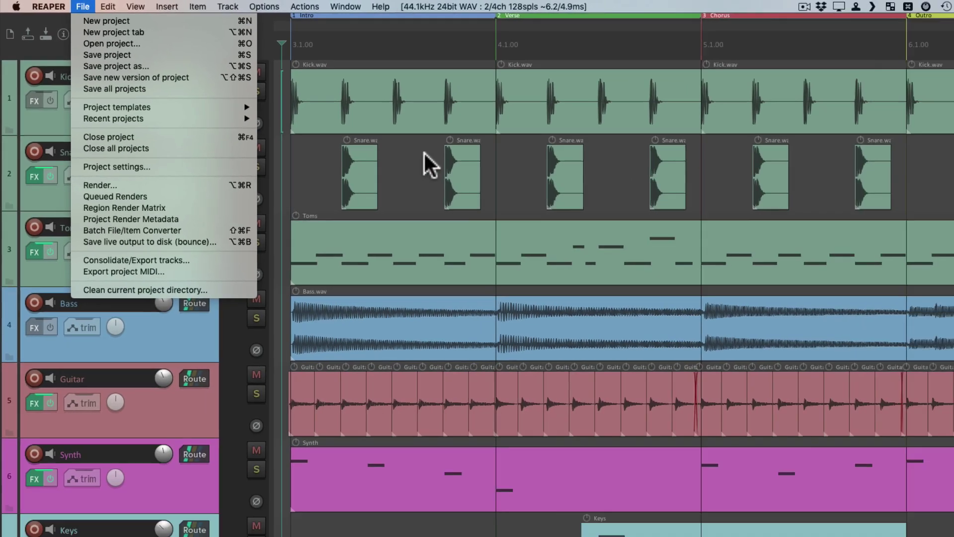
{"action": "left_click", "coordinate": [393, 146]}
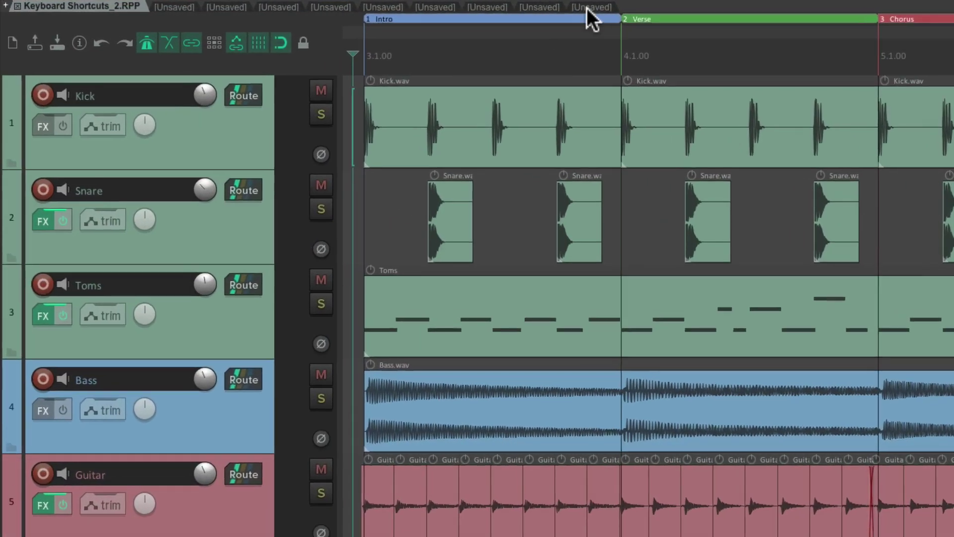
{"action": "left_click", "coordinate": [487, 6]}
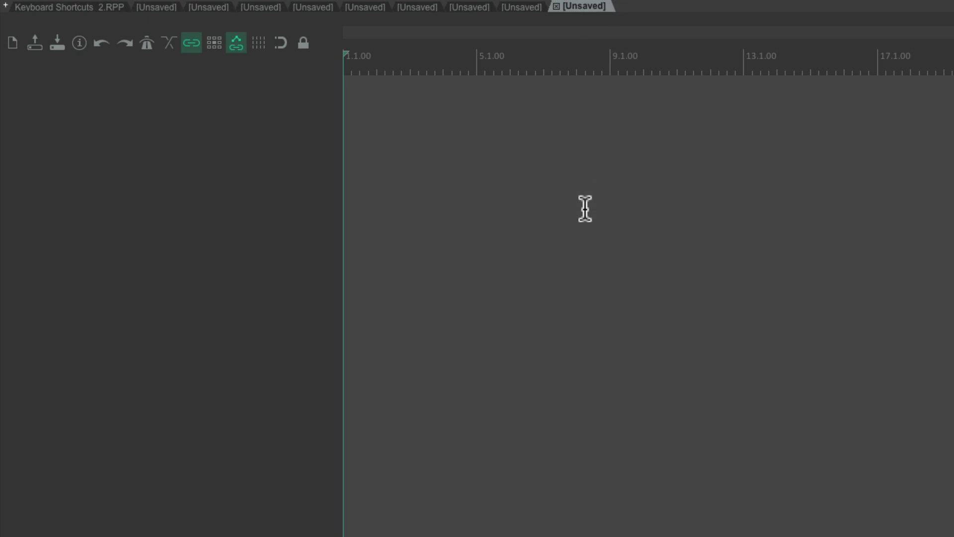
{"action": "key", "text": "ctrl+F4"}
{"action": "key", "text": "ctrl+F4"}
{"action": "key", "text": "ctrl+F4"}
{"action": "key", "text": "ctrl+F4"}
{"action": "key", "text": "ctrl+F4"}
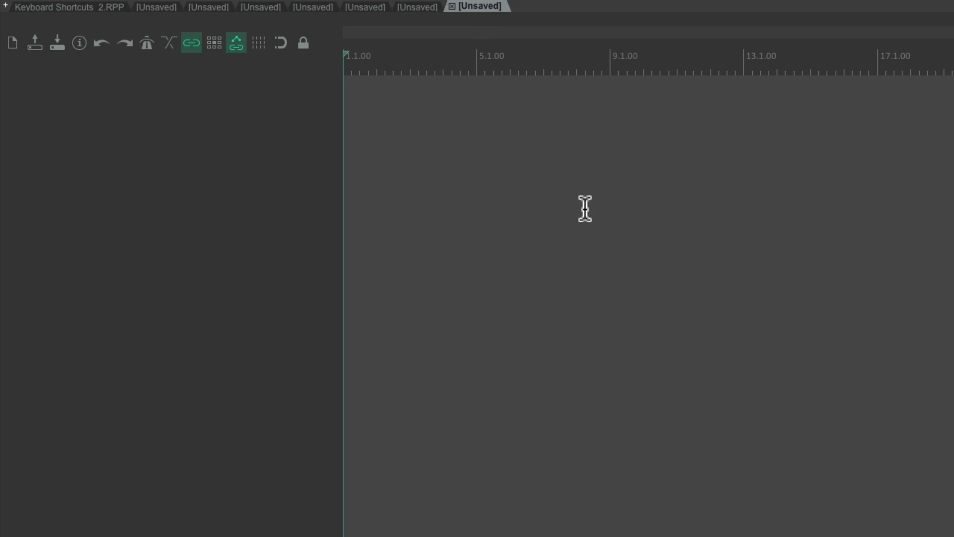
{"action": "key", "text": "ctrl+F4"}
{"action": "key", "text": "ctrl+F4"}
{"action": "key", "text": "ctrl+F4"}
{"action": "key", "text": "ctrl+F4"}
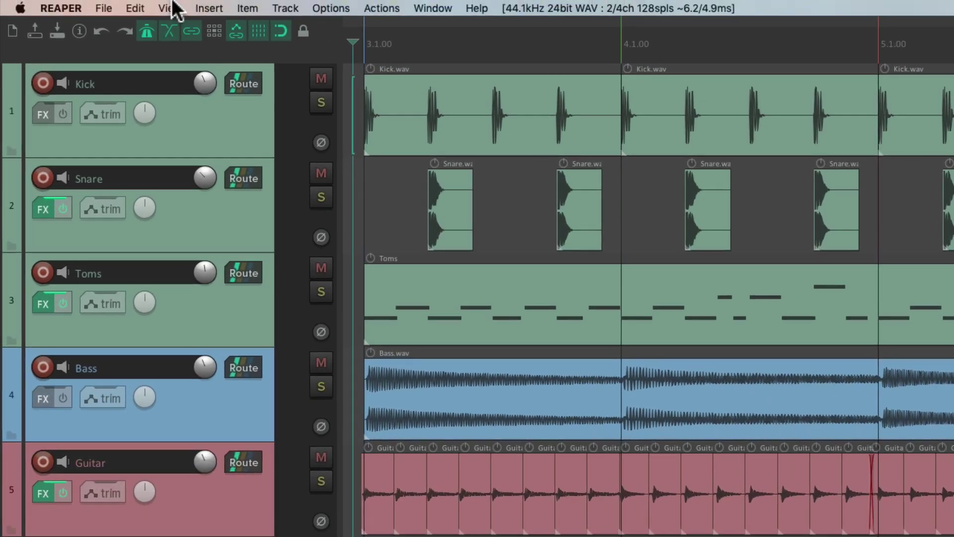
{"action": "left_click", "coordinate": [81, 6]}
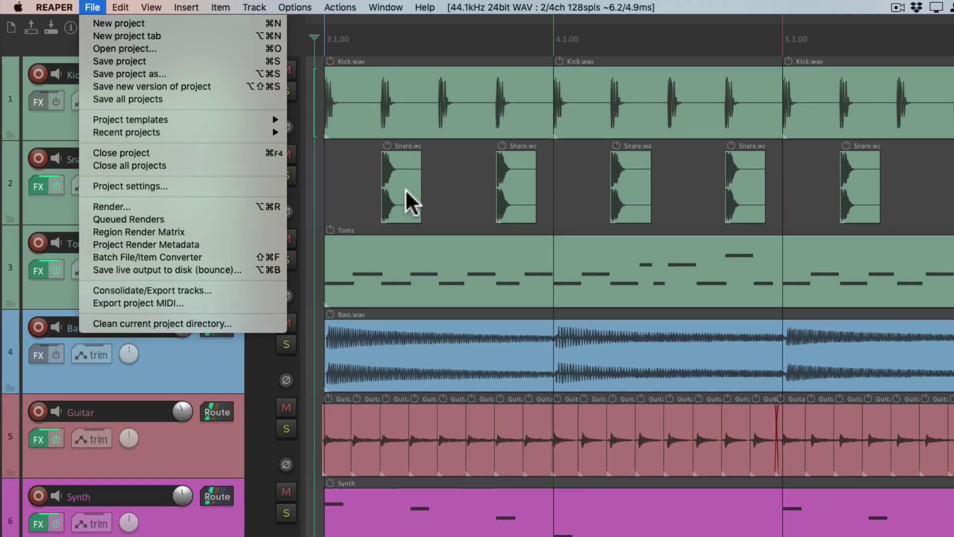
{"action": "key", "text": "super+alt+r"}
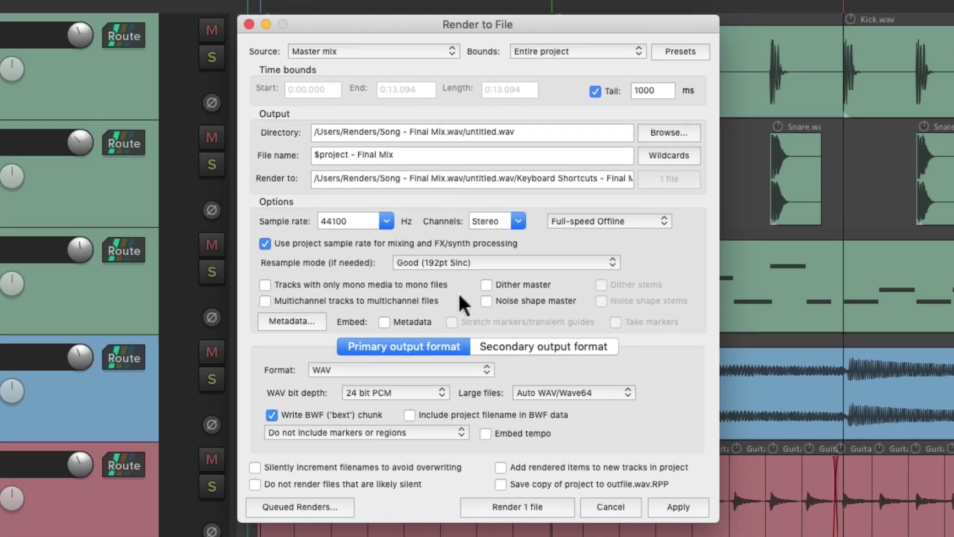
{"action": "left_click", "coordinate": [418, 50]}
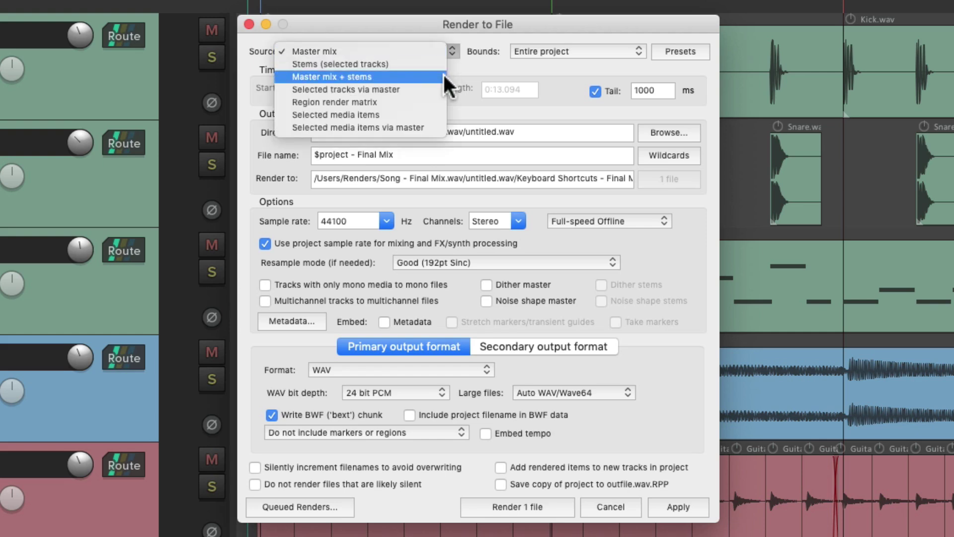
{"action": "left_click", "coordinate": [492, 63]}
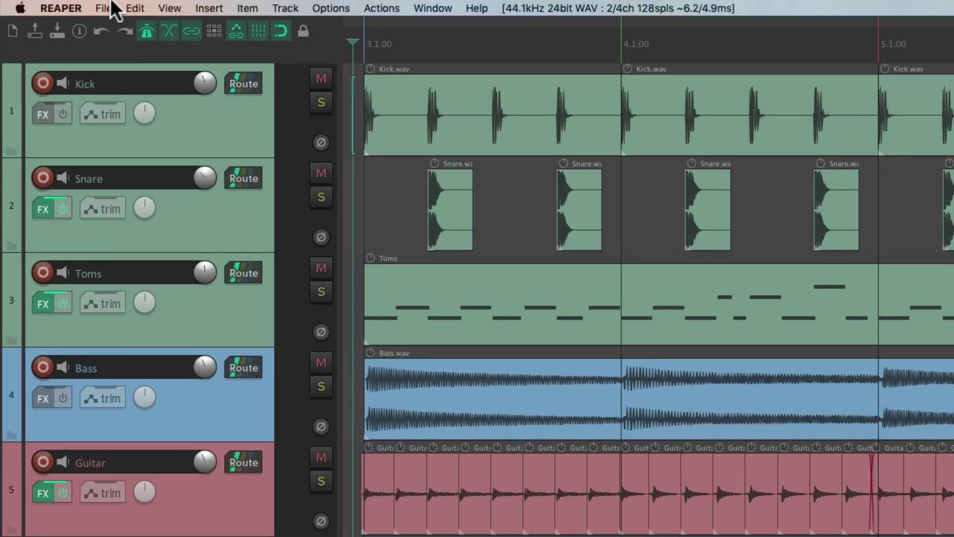
{"action": "left_click", "coordinate": [109, 7]}
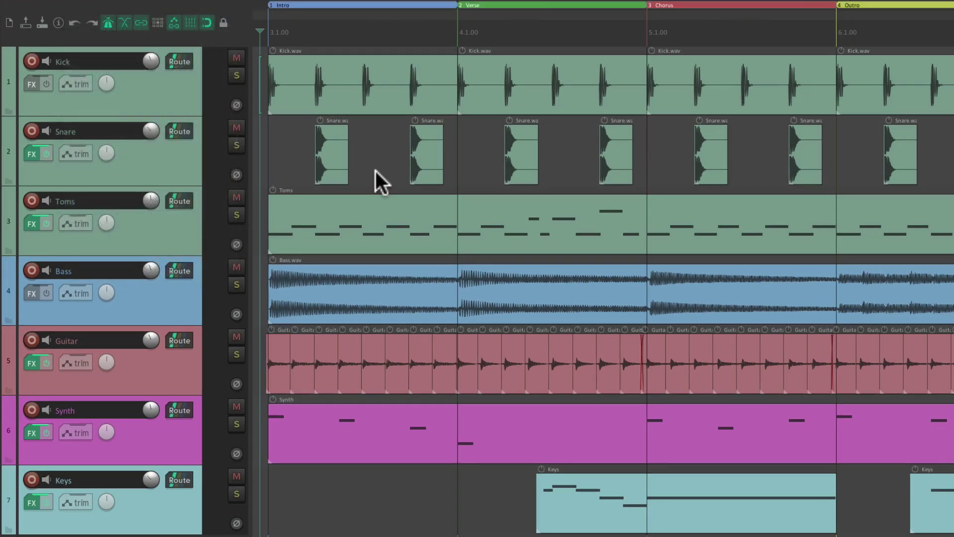
{"action": "key", "text": "shift+super+f"}
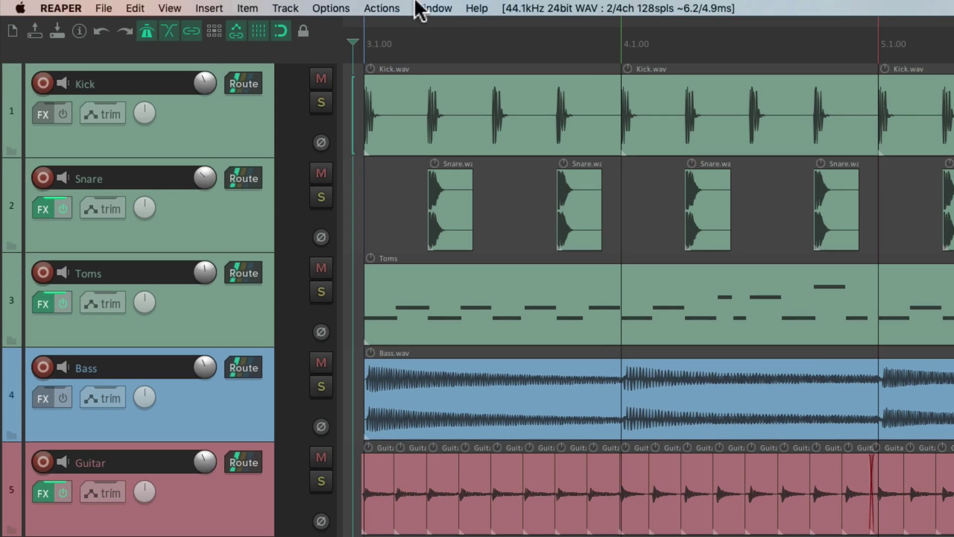
- Start a live bounce to Live Bounce.wav in Exported Files using Option+Cmd+B
{"action": "left_click", "coordinate": [103, 8]}
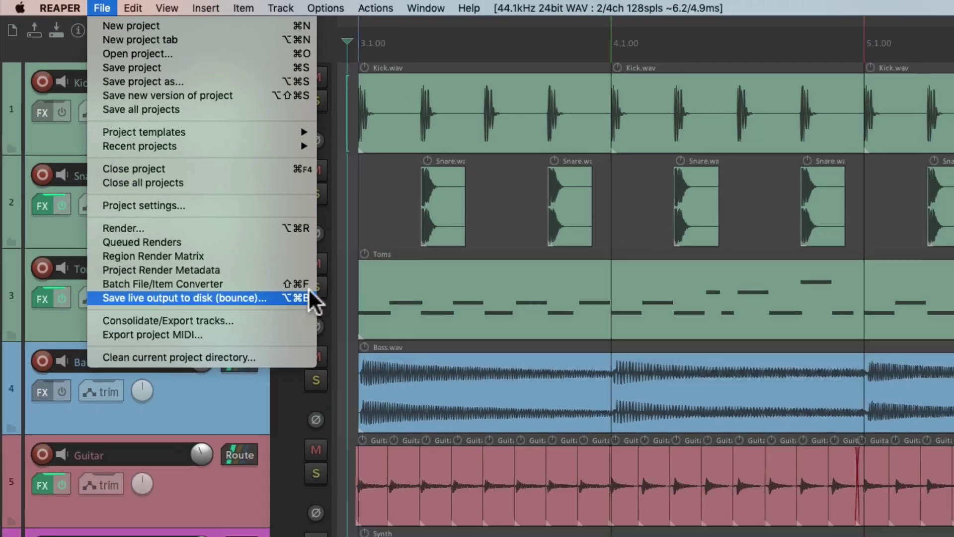
{"action": "left_click", "coordinate": [489, 303]}
{"action": "key", "text": "alt+super+b"}
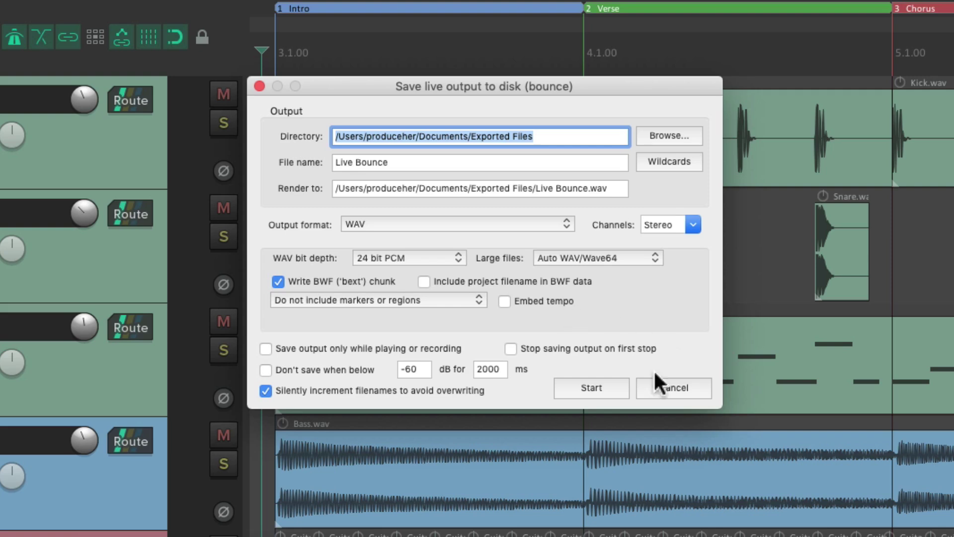
{"action": "left_click", "coordinate": [612, 388]}
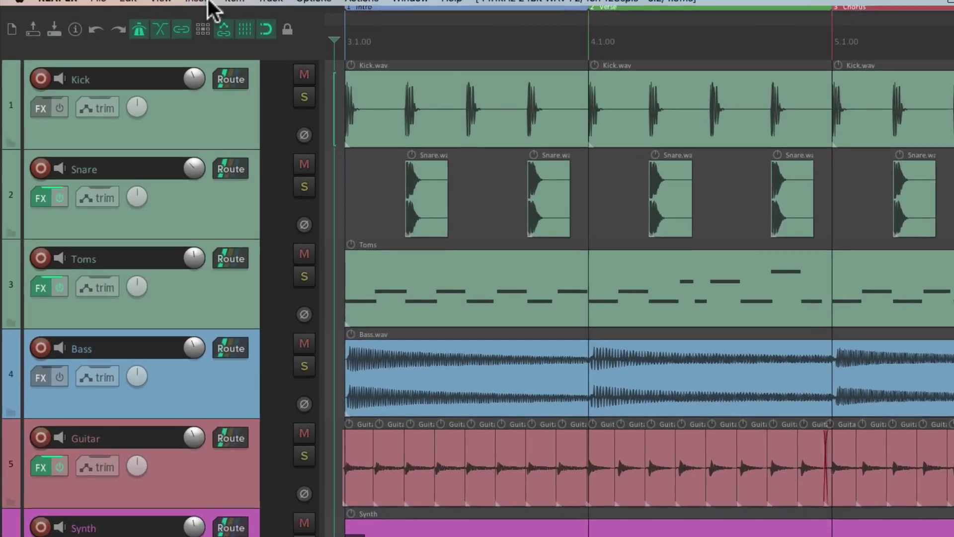
{"action": "left_click", "coordinate": [104, 1]}
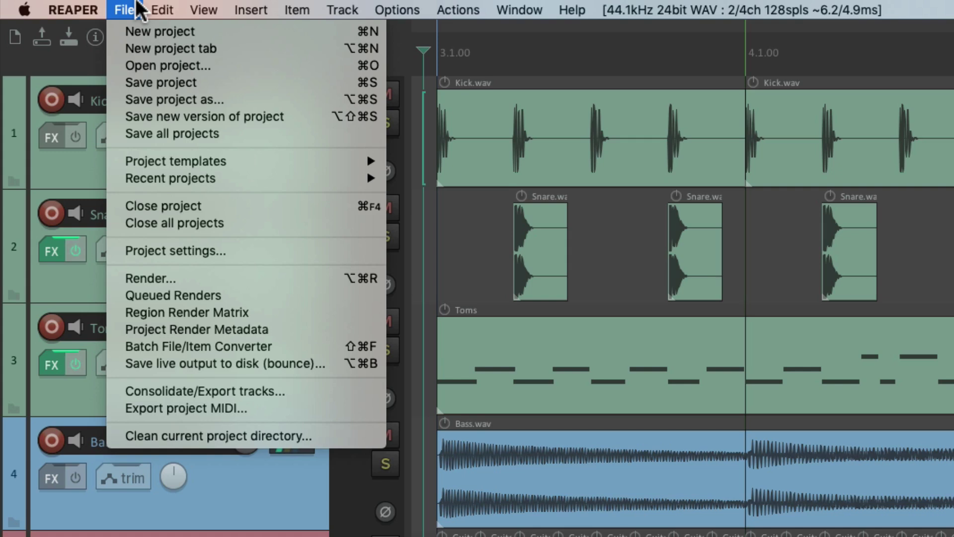
- Show the Quit REAPER (Cmd+Q) and Project settings… commands with their shortcuts
{"action": "mouse_move", "coordinate": [89, 7]}
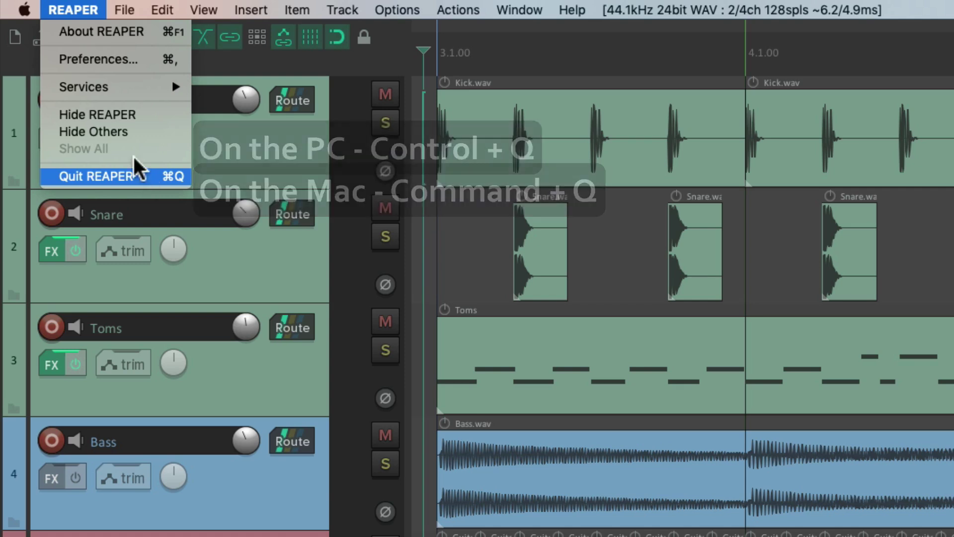
{"action": "mouse_move", "coordinate": [121, 4]}
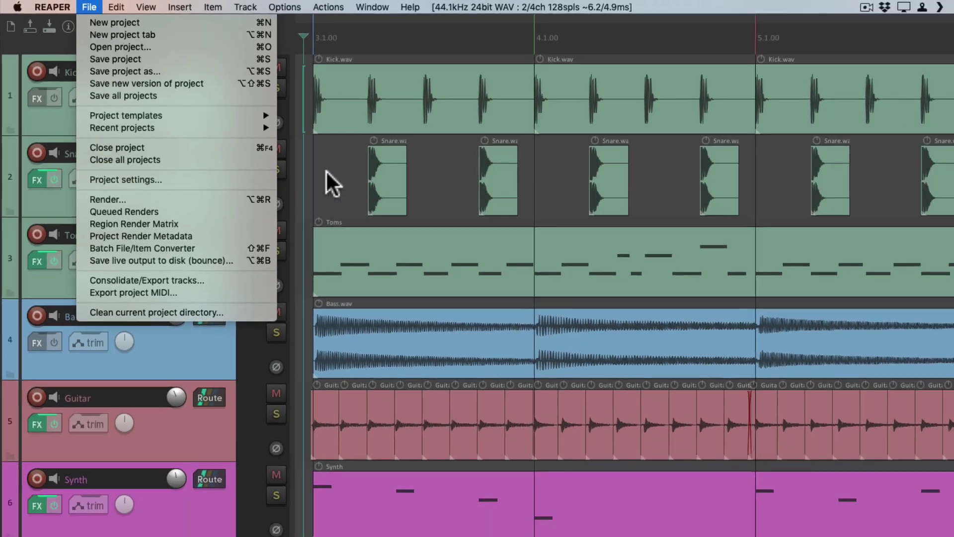
- Dismiss the File menu and Project Settings, then open and close Project Settings from the info toolbar button
{"action": "left_click", "coordinate": [479, 278]}
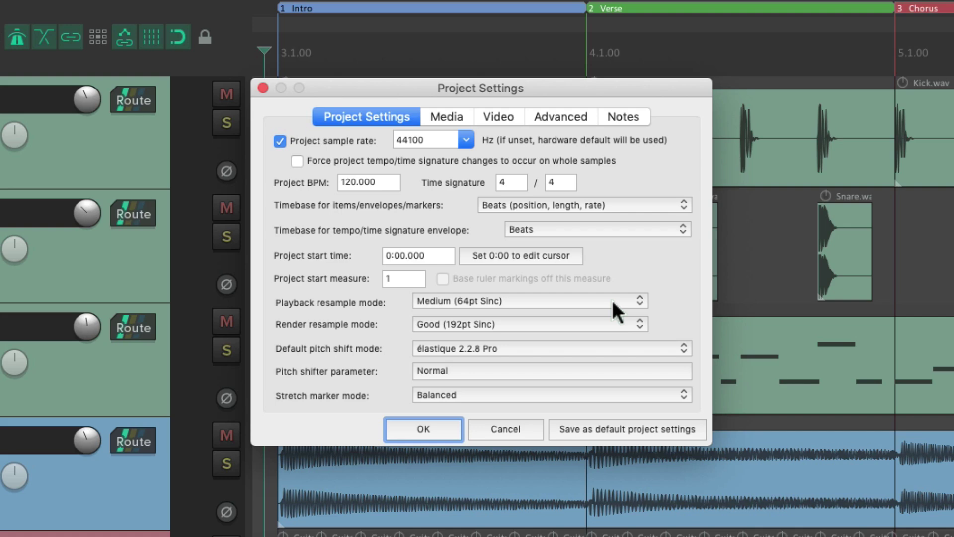
{"action": "key", "text": "Return"}
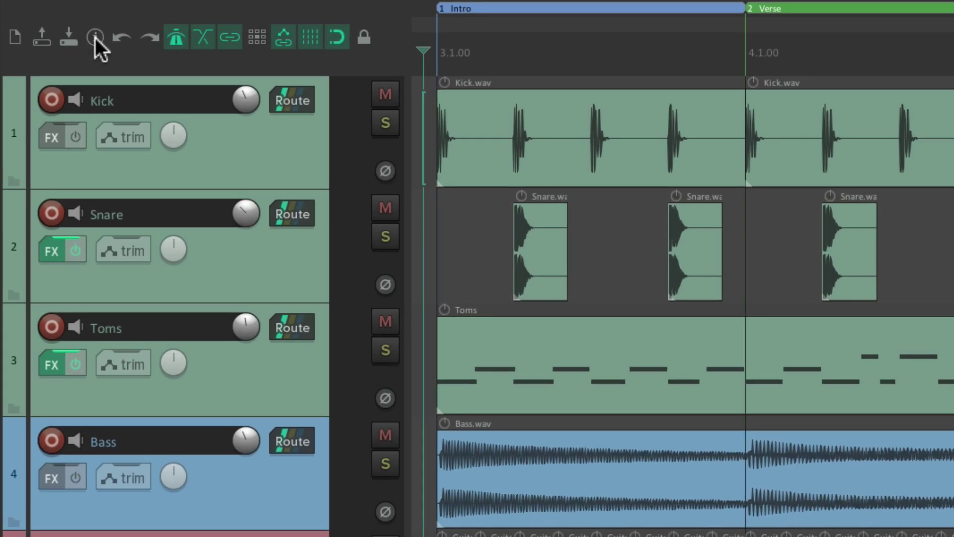
{"action": "left_click", "coordinate": [94, 38]}
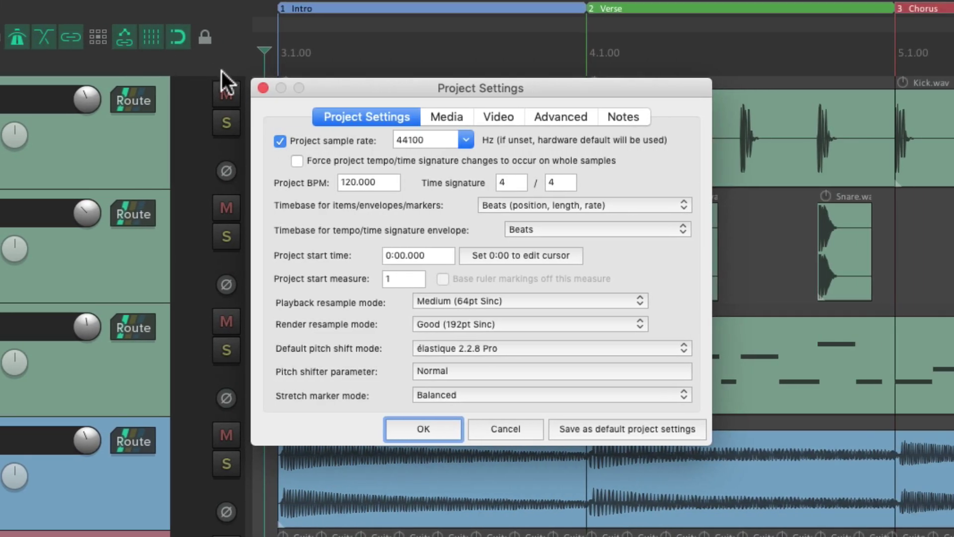
{"action": "left_click", "coordinate": [264, 87]}
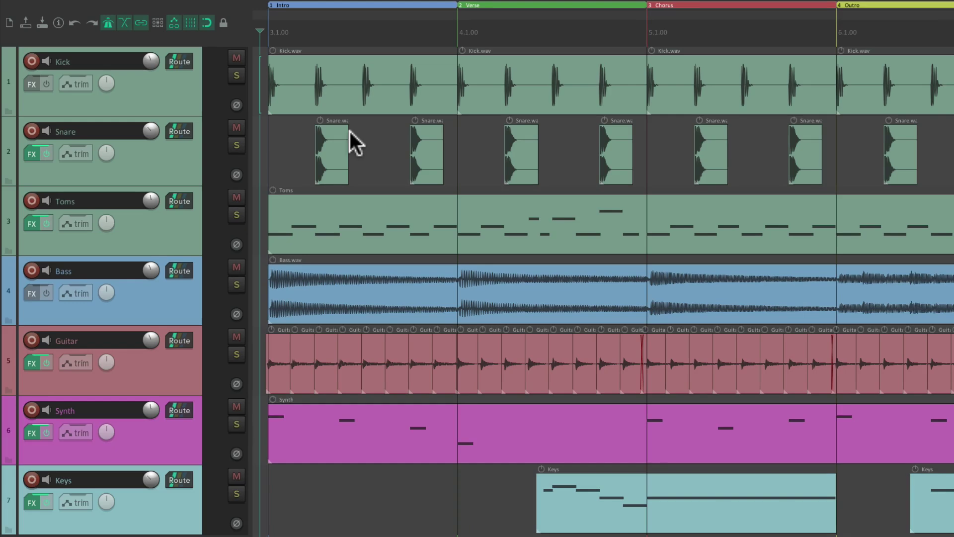
- Reopen Project Settings with Option+Return, close it with Escape, and show the Edit menu's commands
{"action": "key", "text": "alt+Return"}
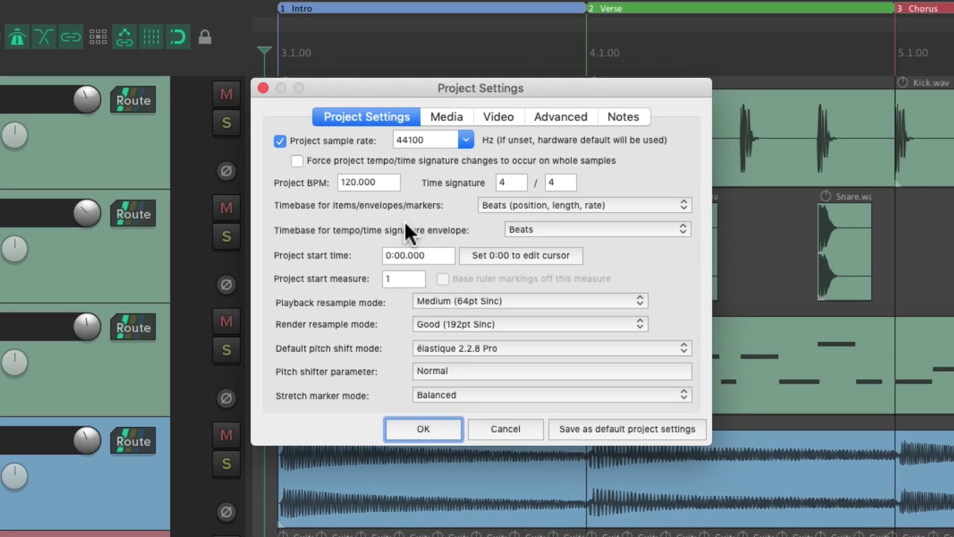
{"action": "key", "text": "Escape"}
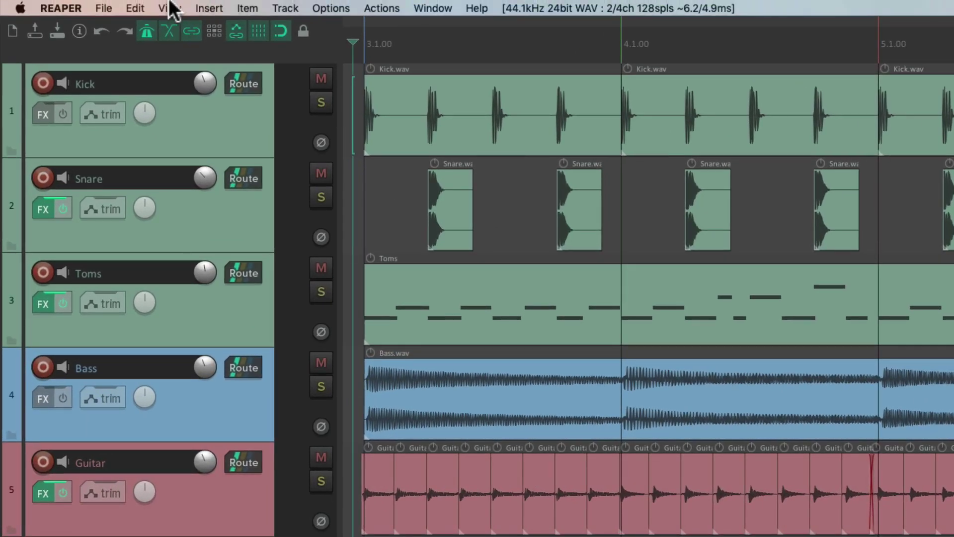
{"action": "left_click", "coordinate": [73, 6]}
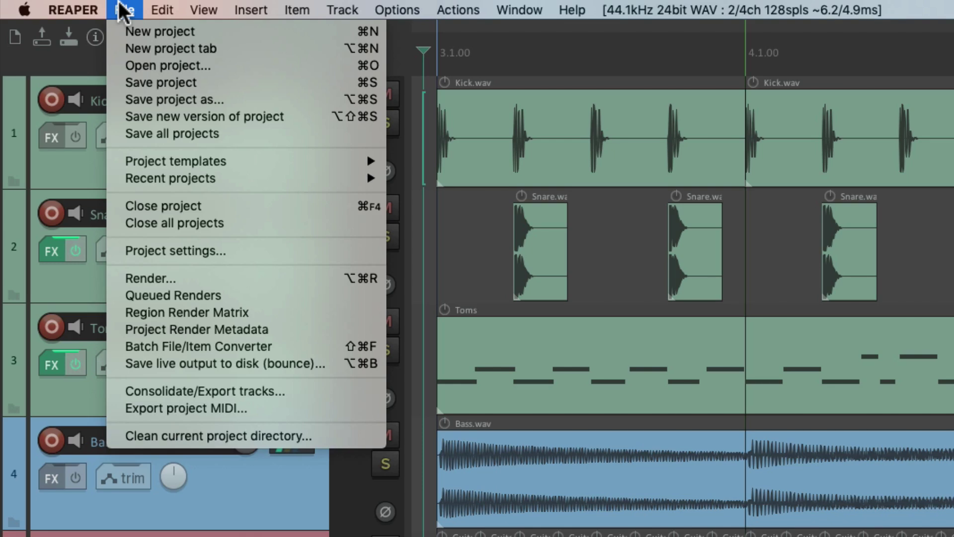
{"action": "mouse_move", "coordinate": [168, 10]}
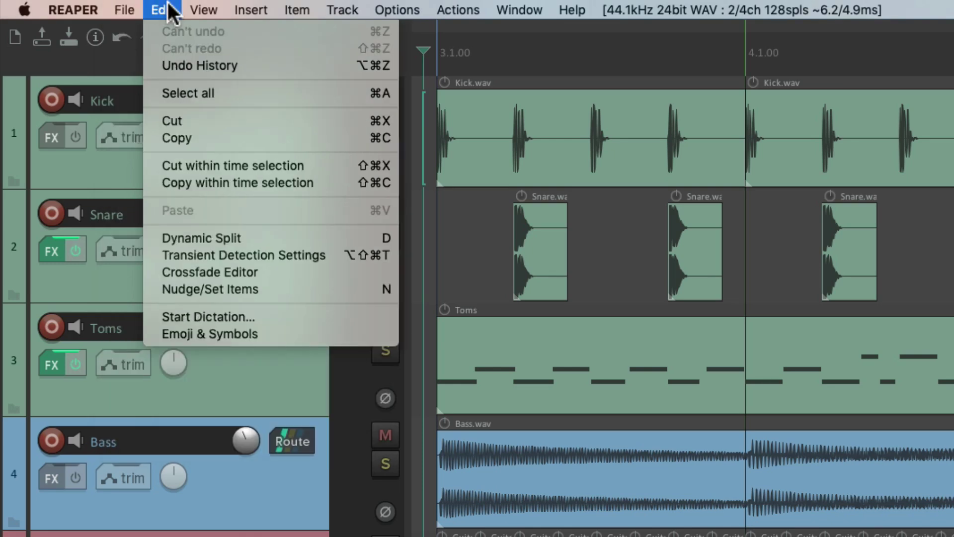